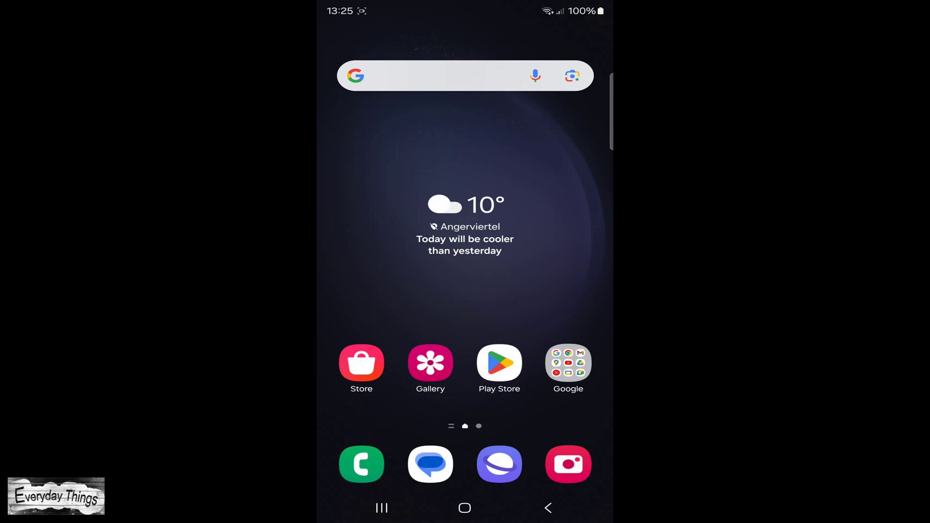
# Launch Gallery from the home screen and view the Google search screenshot.
pyautogui.click(430, 363)
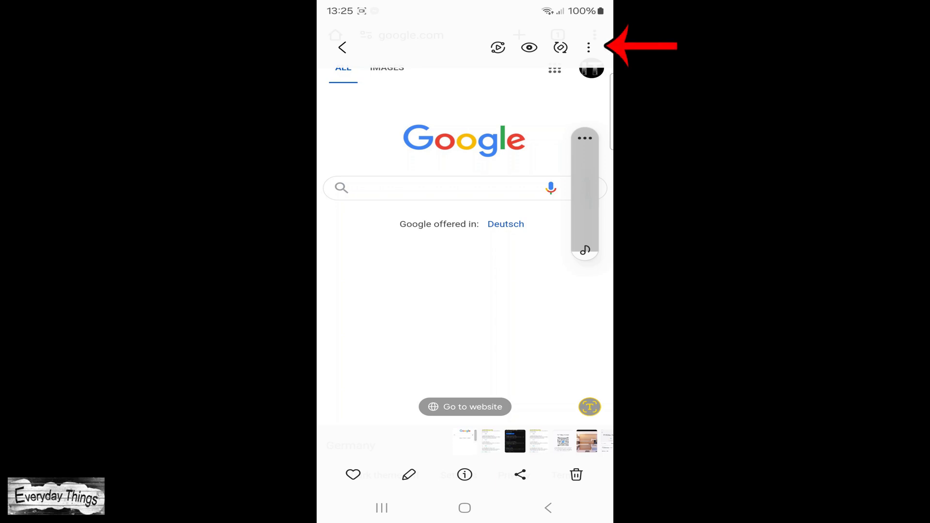
# Choose Print from the Google screenshot's more-options menu.
pyautogui.click(498, 47)
pyautogui.click(589, 47)
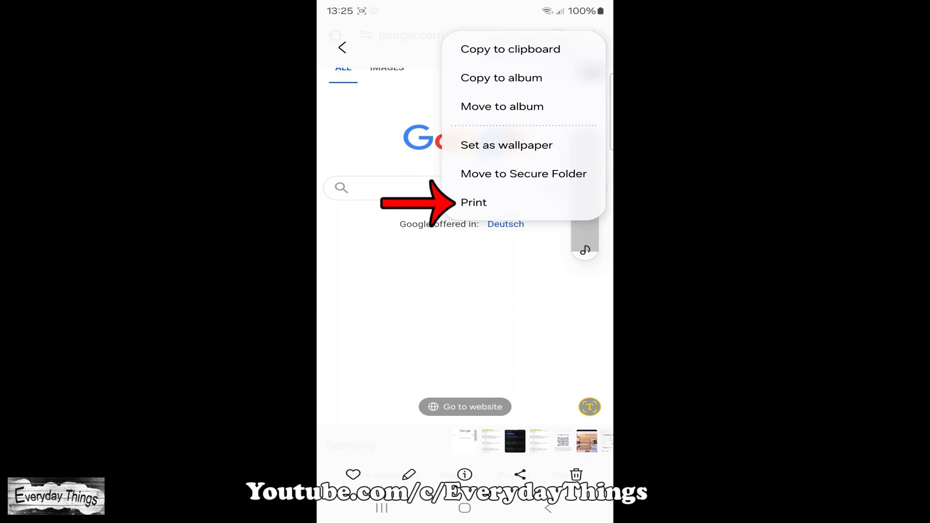
pyautogui.click(473, 202)
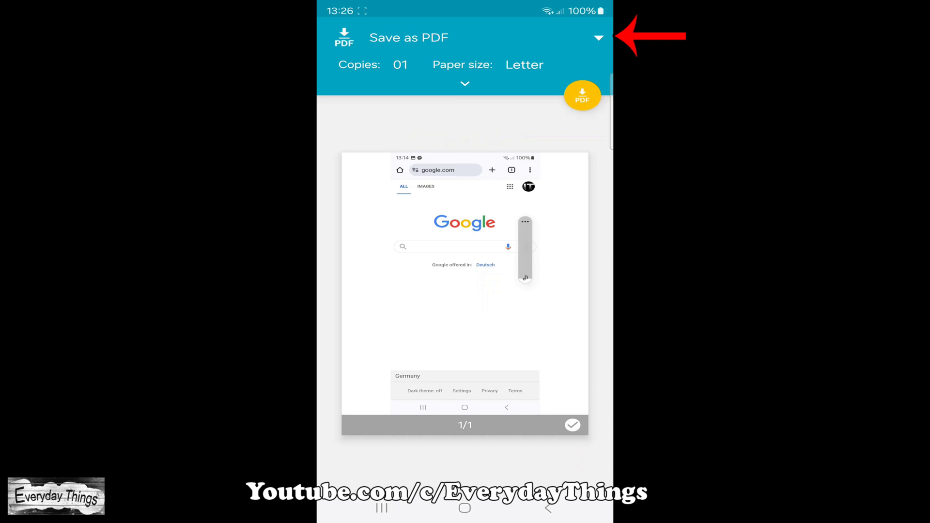
# Keep Save as PDF as the destination and save the screenshot as a PDF.
pyautogui.click(598, 37)
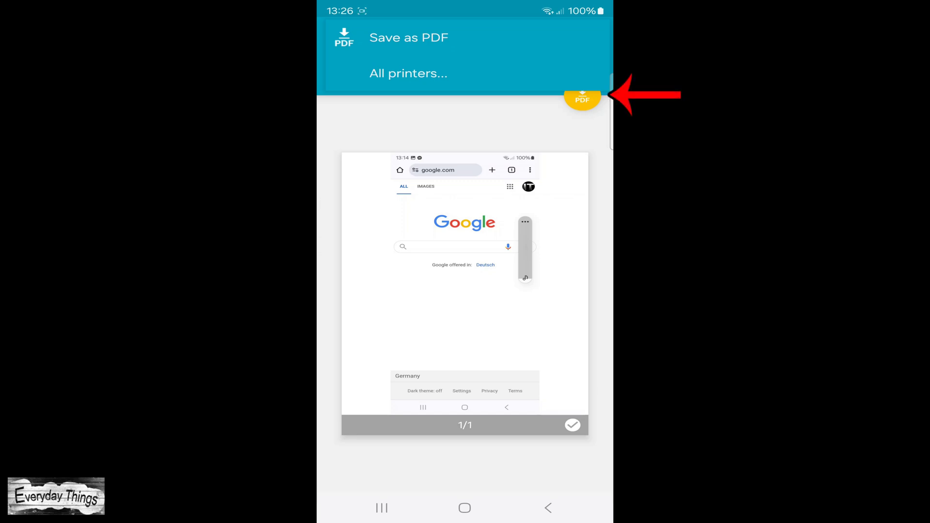
pyautogui.click(408, 37)
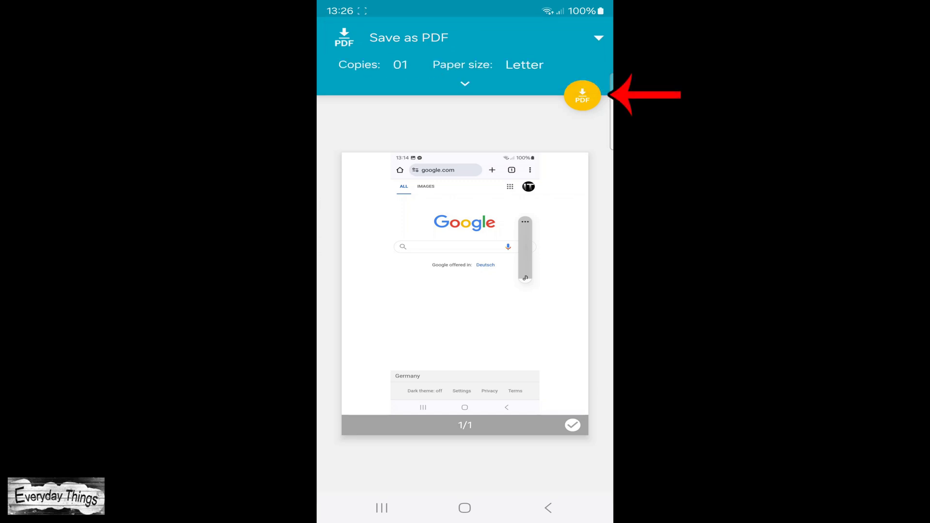
pyautogui.click(582, 95)
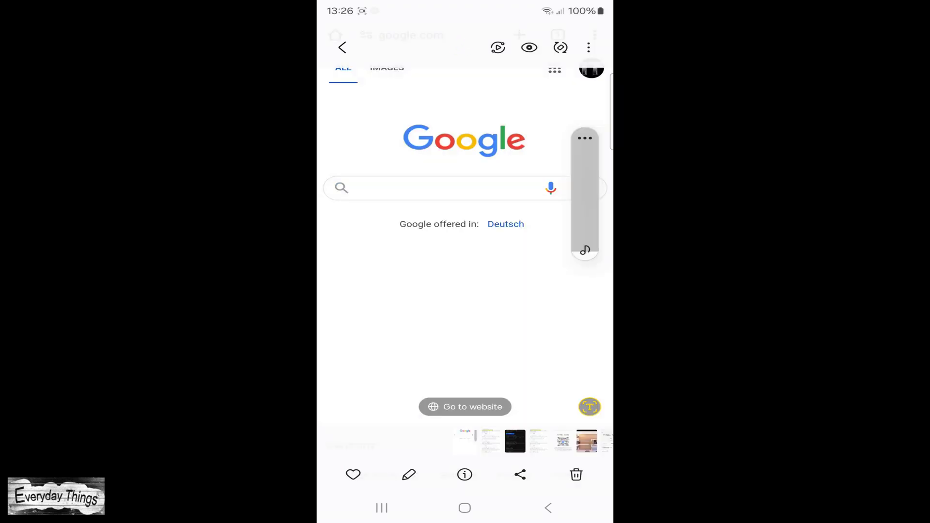
# Go home, launch My Files from the Samsung folder, and open Documents.
pyautogui.click(465, 508)
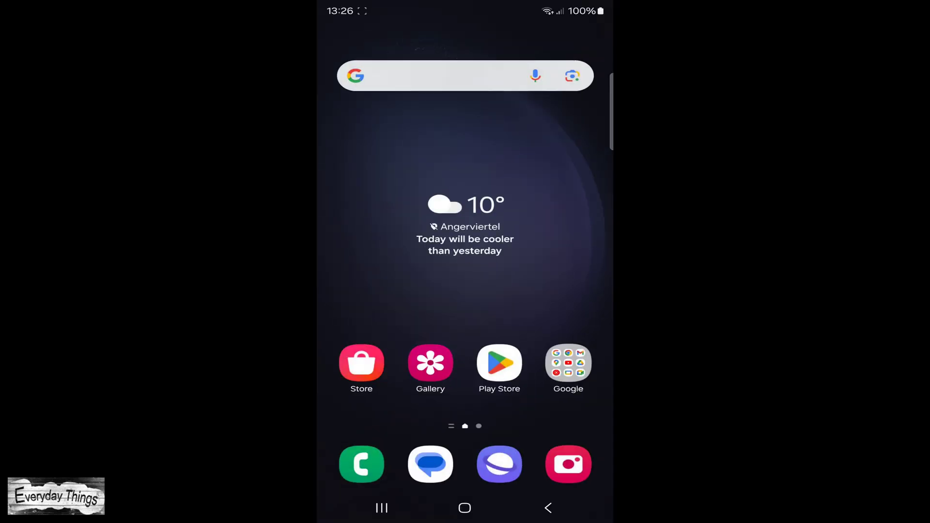
pyautogui.moveTo(567, 291); pyautogui.dragTo(363, 290)
pyautogui.moveTo(465, 436); pyautogui.dragTo(465, 146)
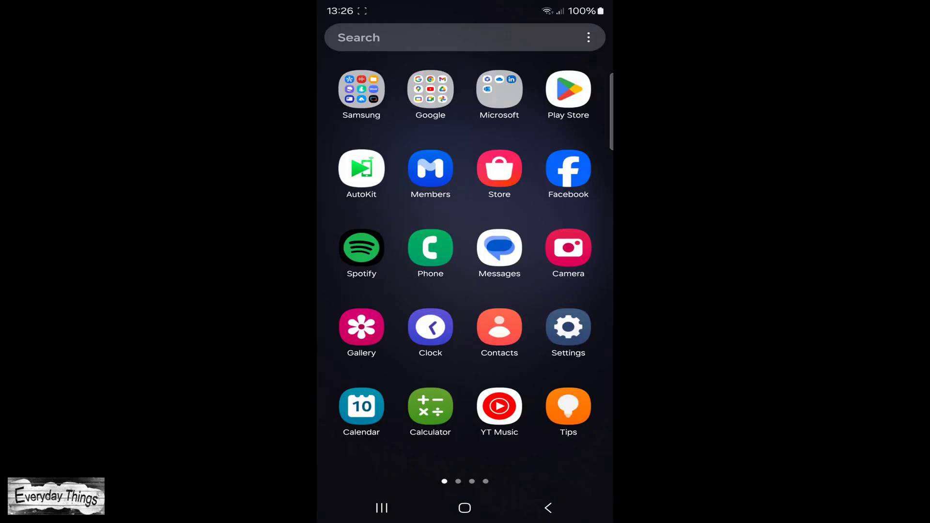
pyautogui.click(361, 88)
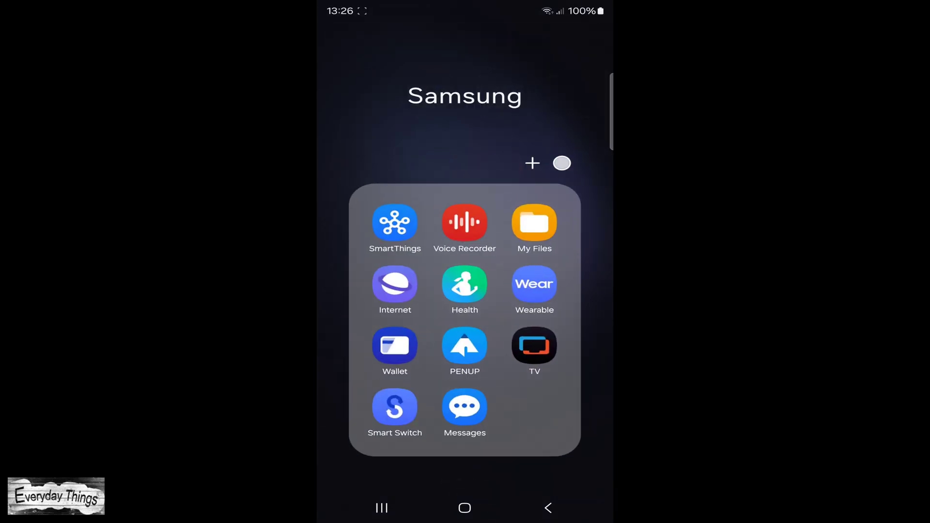
pyautogui.click(534, 223)
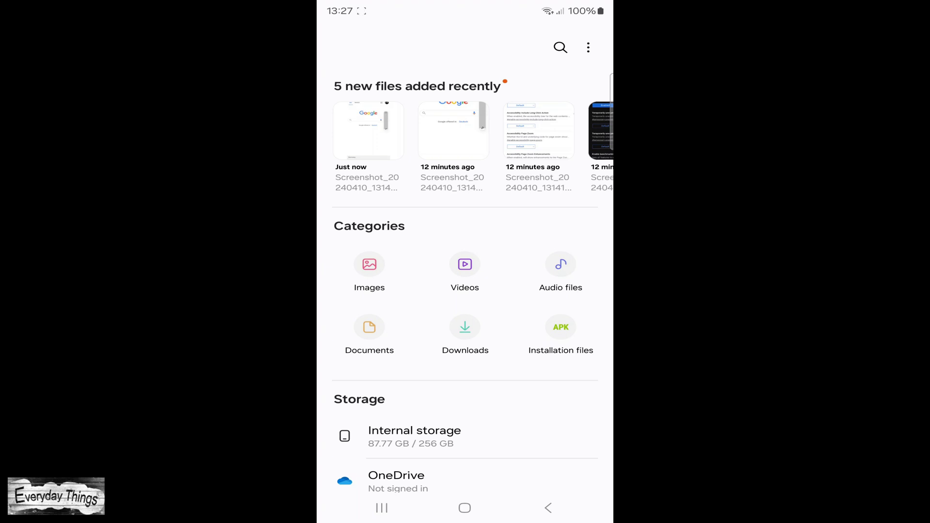
pyautogui.click(369, 333)
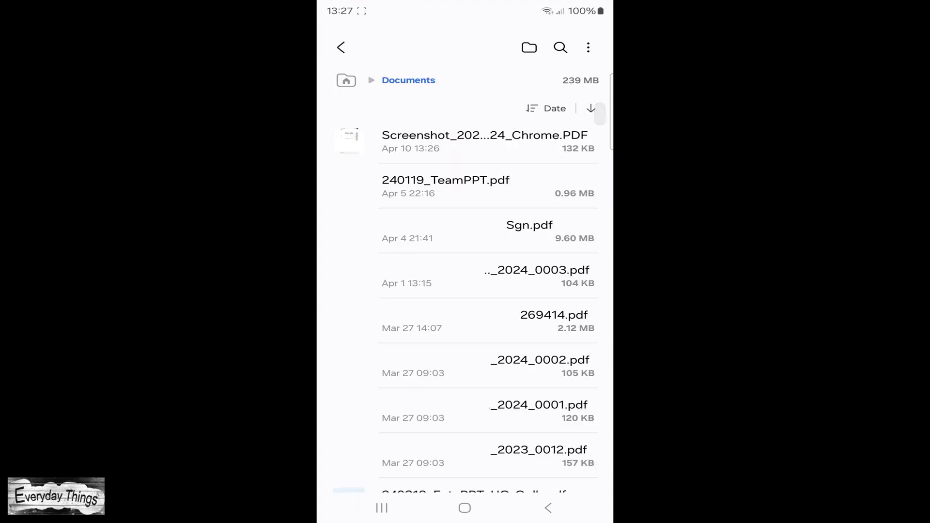